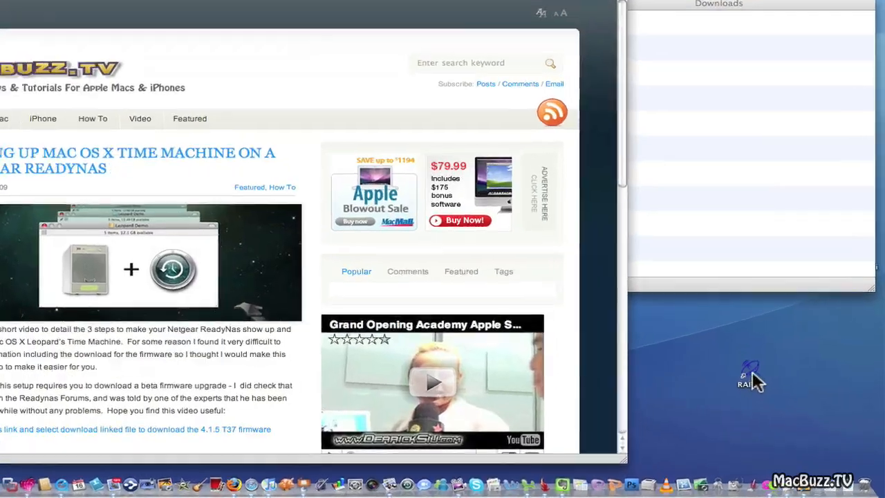
Launch the RAIDar utility
{"action": "double_click", "coordinate": [766, 389]}
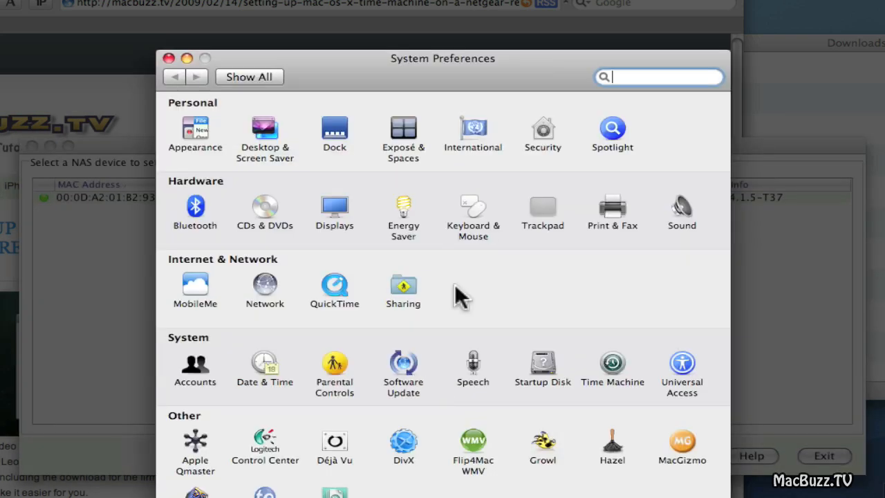
Check which backup disks Time Machine offers in System Preferences, and close the preferences without choosing one
{"action": "left_click", "coordinate": [616, 365]}
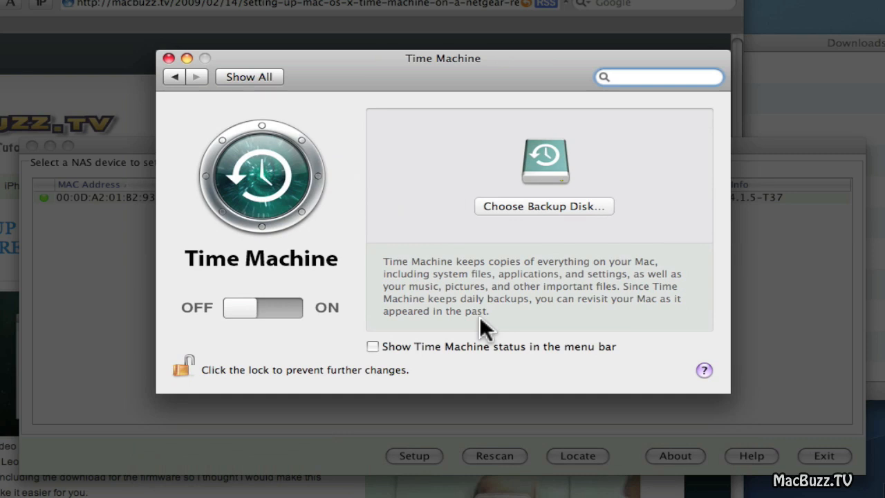
{"action": "left_click", "coordinate": [530, 206]}
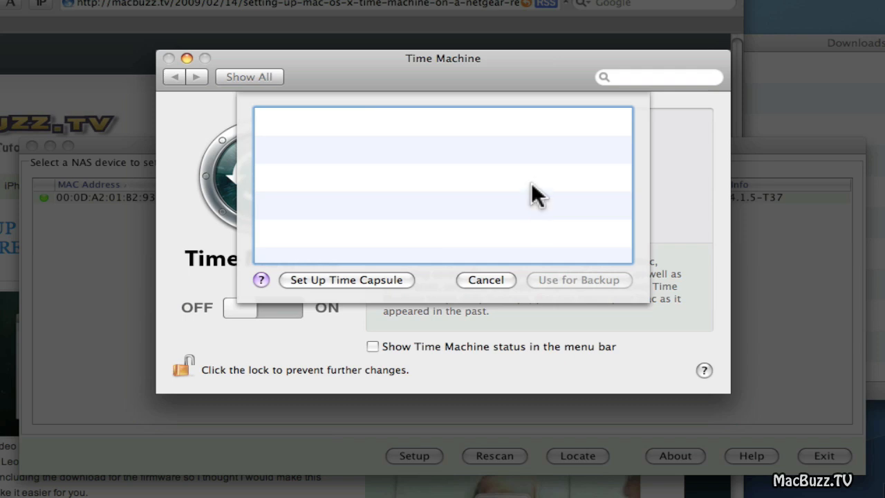
{"action": "left_click", "coordinate": [486, 280]}
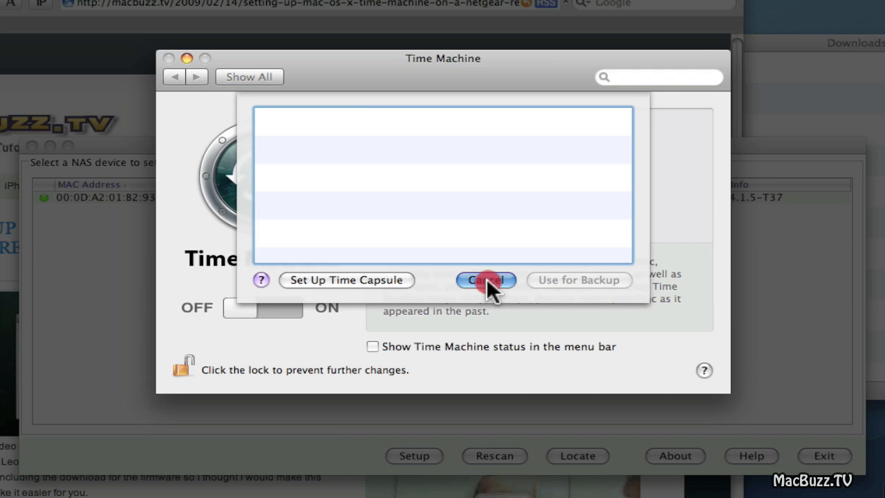
{"action": "left_click", "coordinate": [169, 57]}
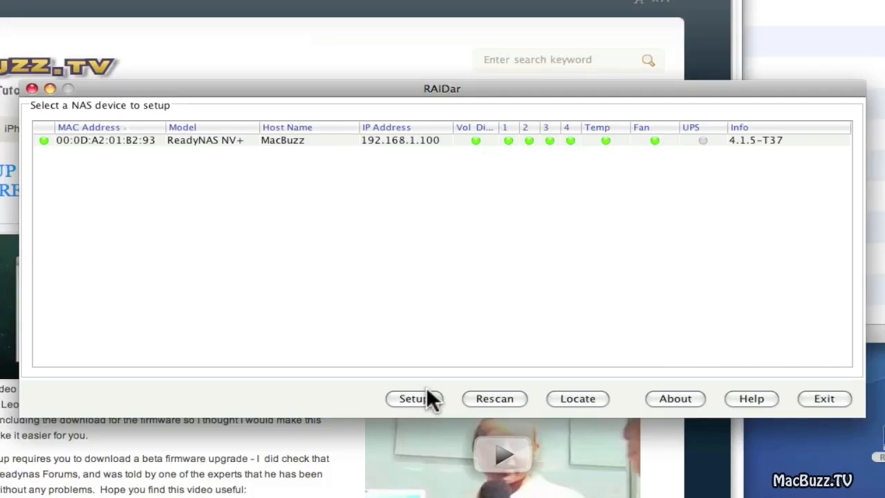
Open the ReadyNAS NV+ admin page from RAIDar, and download the linked 4.1.5 T37 firmware file from the MacBuzz.TV article
{"action": "left_click", "coordinate": [422, 397]}
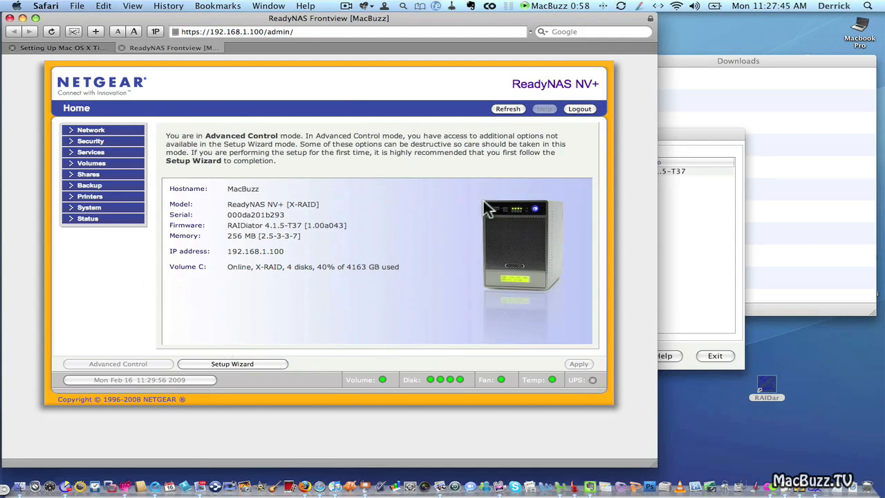
{"action": "left_click", "coordinate": [68, 49]}
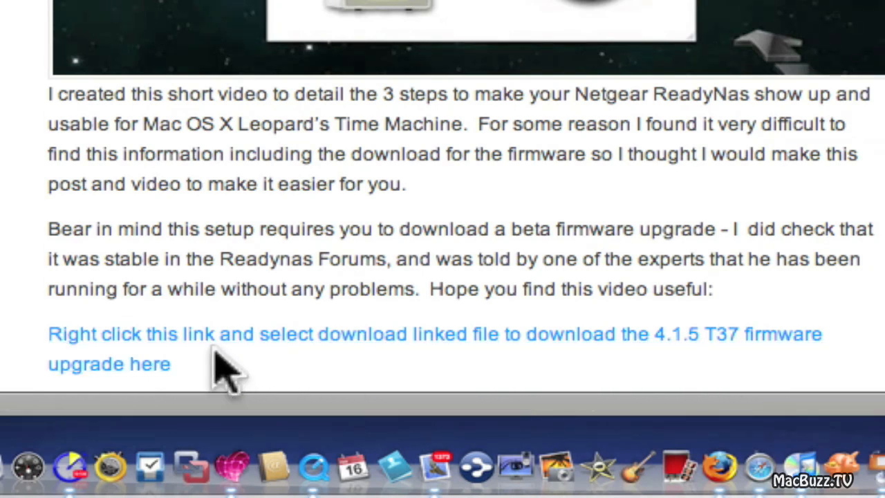
{"action": "right_click", "coordinate": [477, 334]}
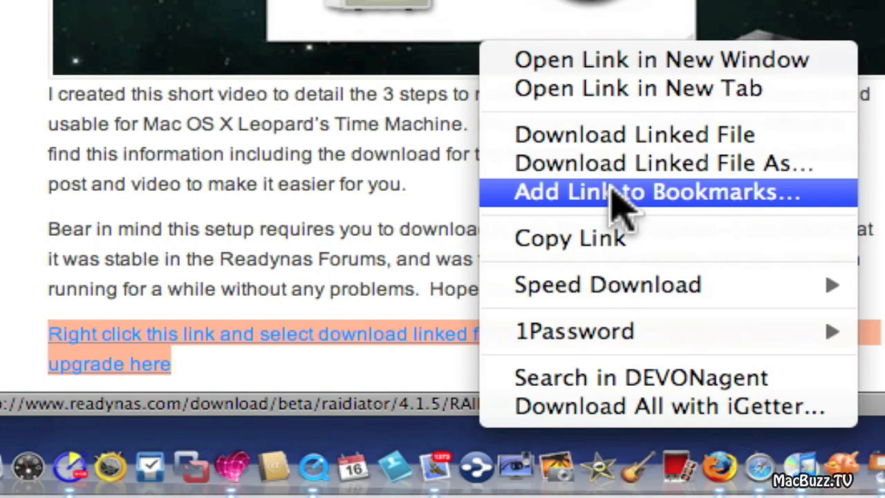
{"action": "left_click", "coordinate": [627, 138]}
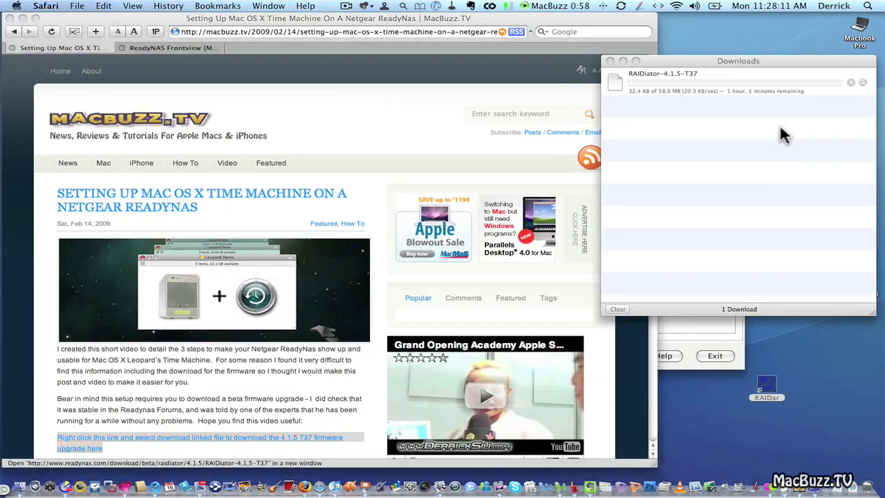
{"action": "left_click", "coordinate": [779, 123]}
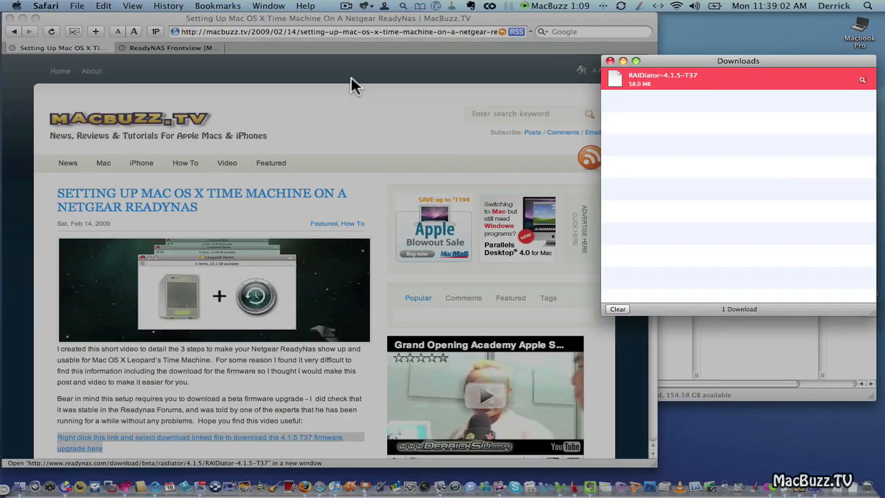
Open the local firmware update option in the ReadyNAS system settings
{"action": "left_click", "coordinate": [196, 49]}
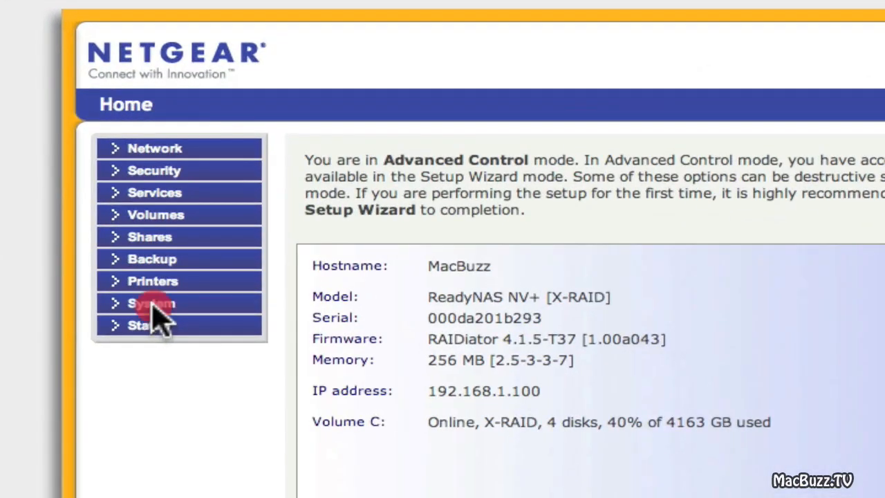
{"action": "left_click", "coordinate": [89, 209]}
{"action": "left_click", "coordinate": [179, 407]}
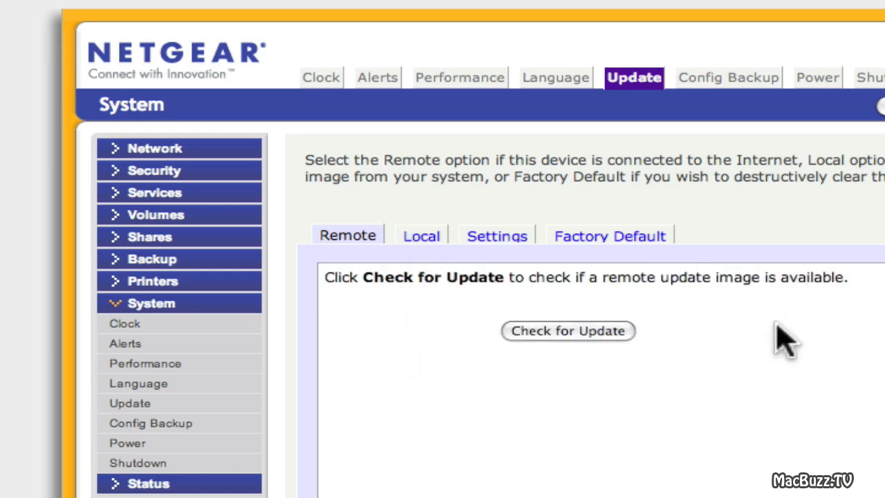
{"action": "left_click", "coordinate": [419, 238]}
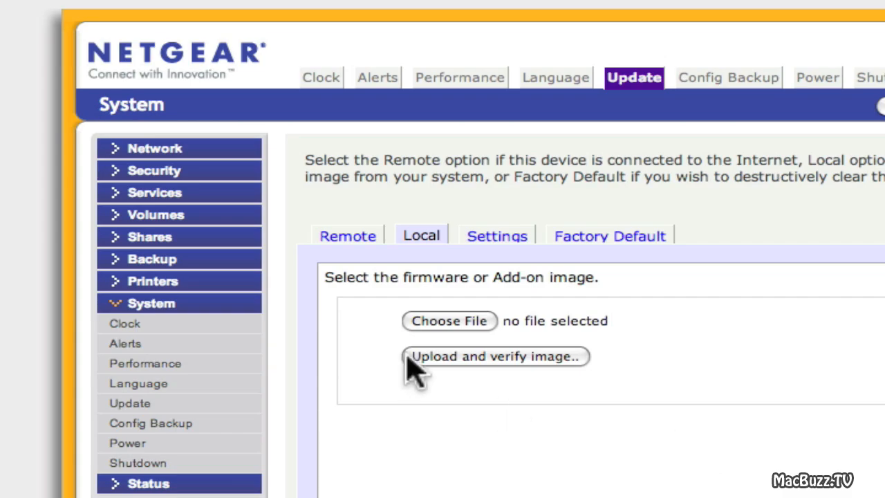
Locate the downloaded RAIDiator-4.1.5-T37 file in Finder, and upload it to the ReadyNAS as the image to verify
{"action": "left_click", "coordinate": [819, 206]}
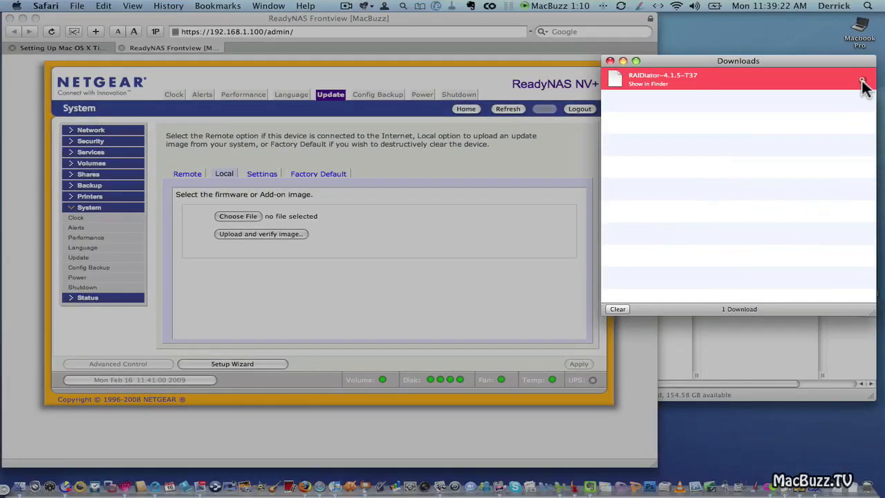
{"action": "left_click", "coordinate": [862, 80]}
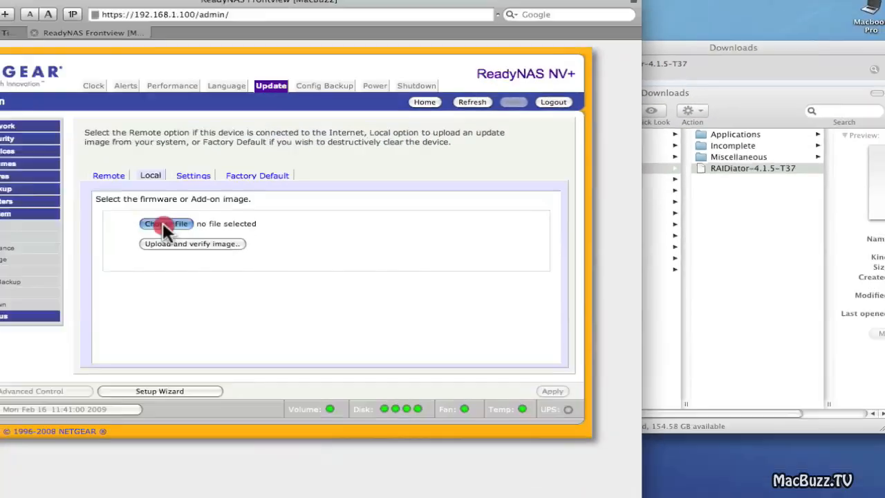
{"action": "left_click", "coordinate": [158, 222]}
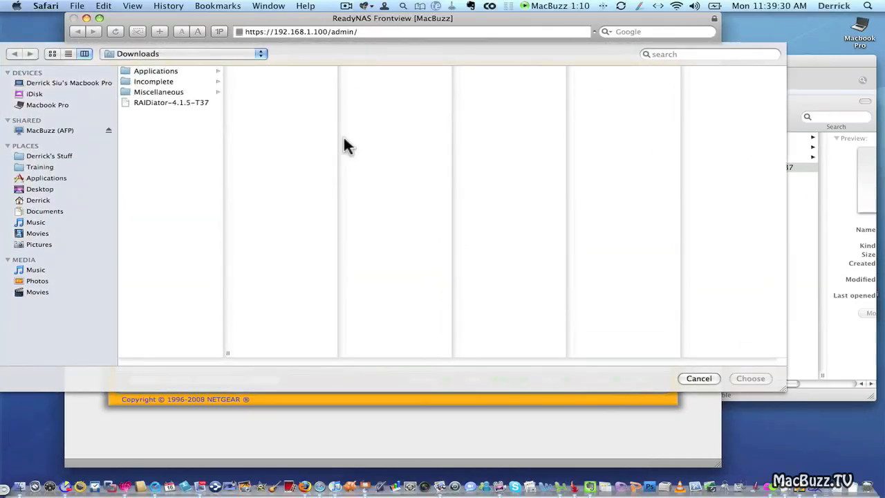
{"action": "left_click", "coordinate": [178, 102]}
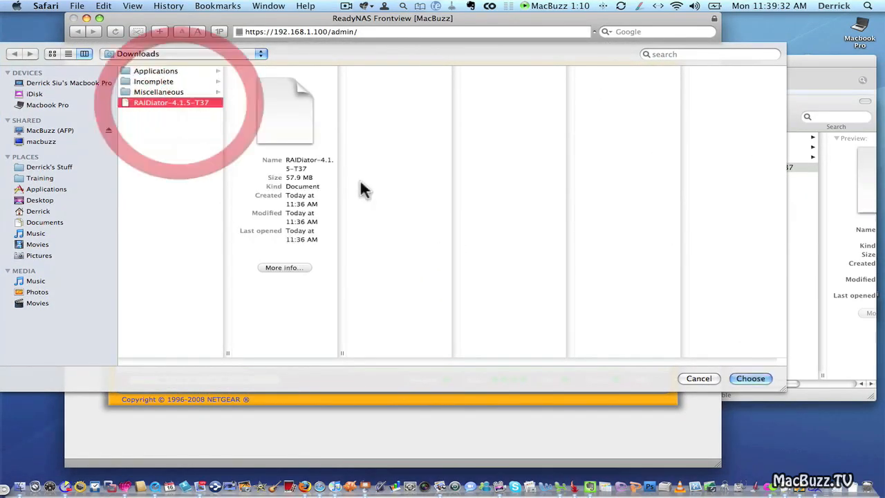
{"action": "left_click", "coordinate": [751, 379]}
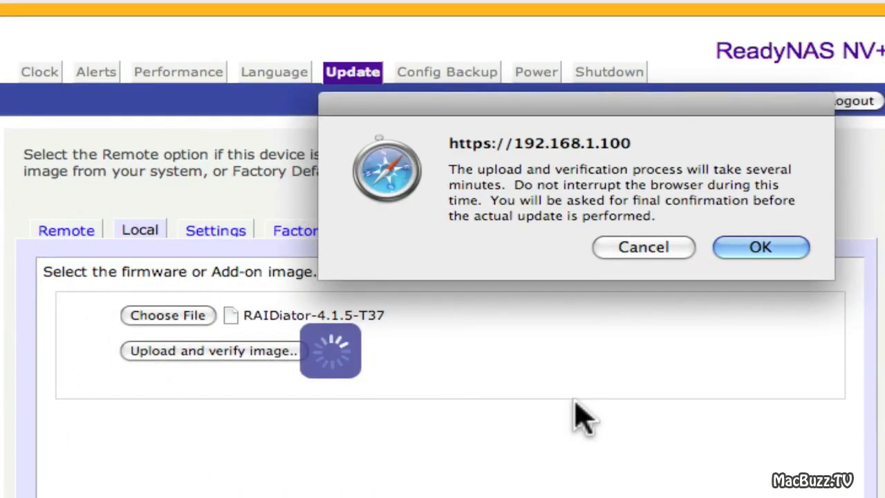
{"action": "left_click", "coordinate": [760, 250]}
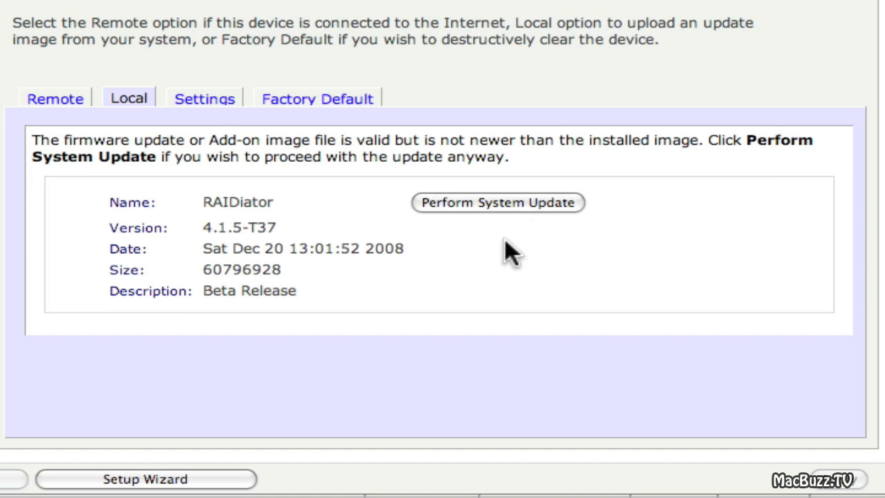
Perform the system update with the verified image, and reboot the ReadyNAS, closing its admin page
{"action": "left_click", "coordinate": [486, 205]}
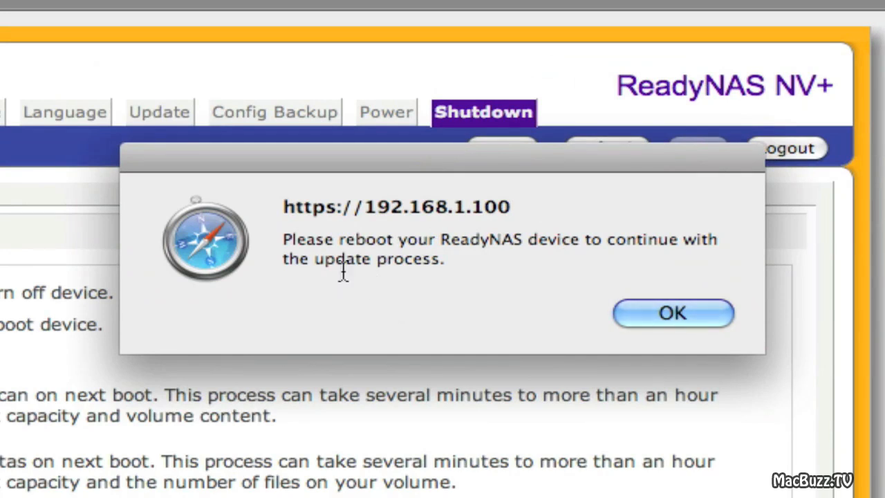
{"action": "left_click", "coordinate": [674, 309]}
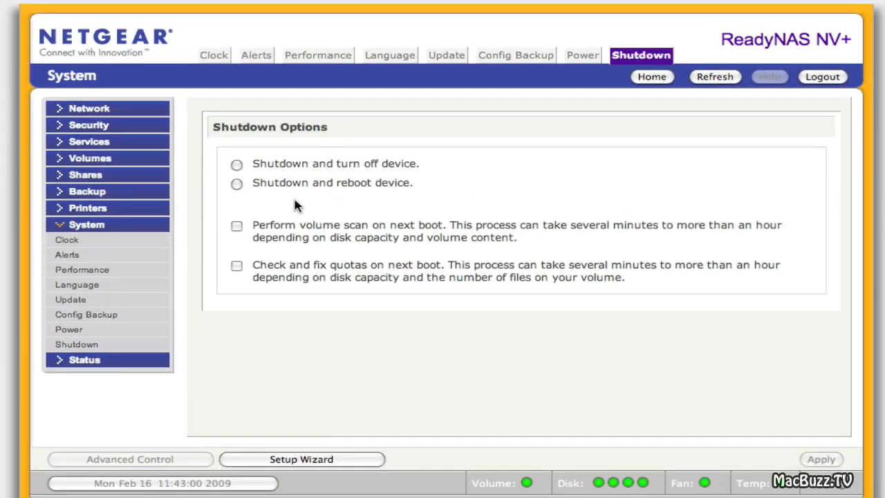
{"action": "left_click", "coordinate": [237, 183]}
{"action": "left_click", "coordinate": [822, 462]}
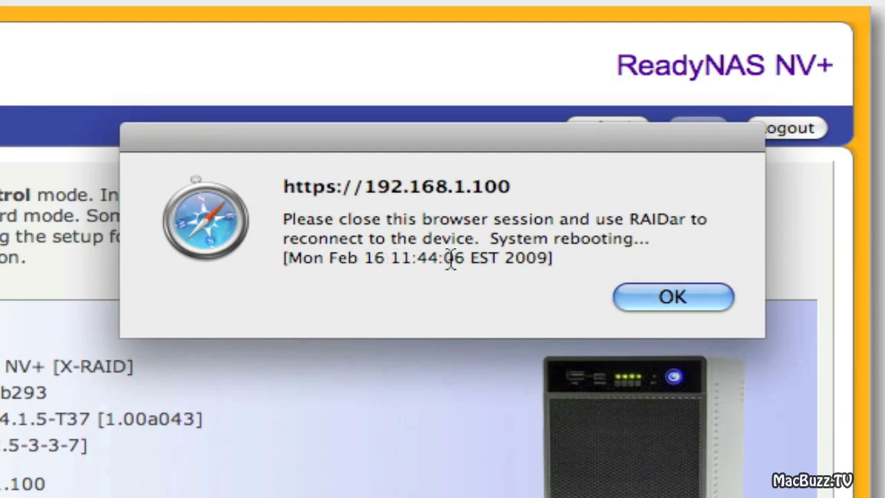
{"action": "left_click", "coordinate": [685, 294]}
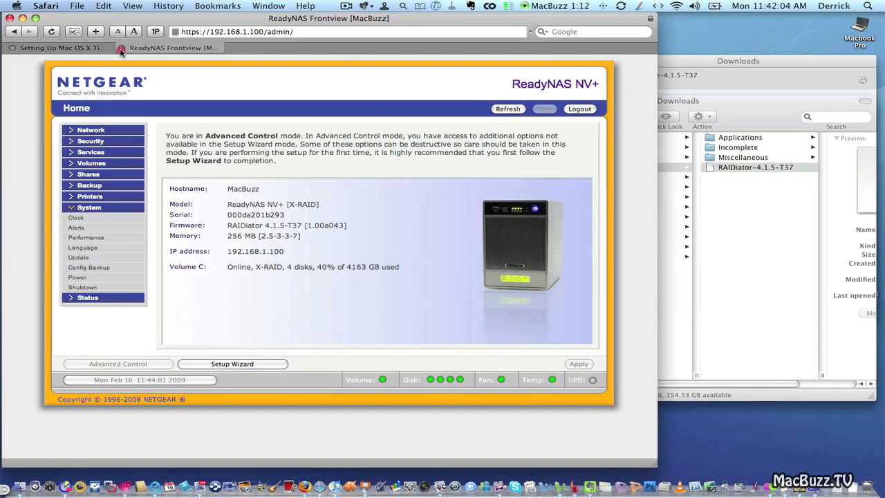
{"action": "left_click", "coordinate": [121, 49]}
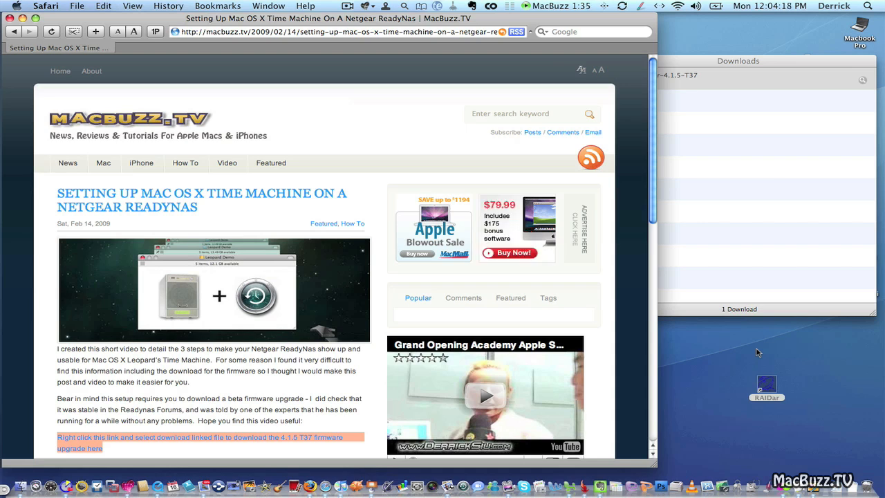
Reconnect to the ReadyNAS through RAIDar, and open its Time Machine backup settings
{"action": "double_click", "coordinate": [767, 387]}
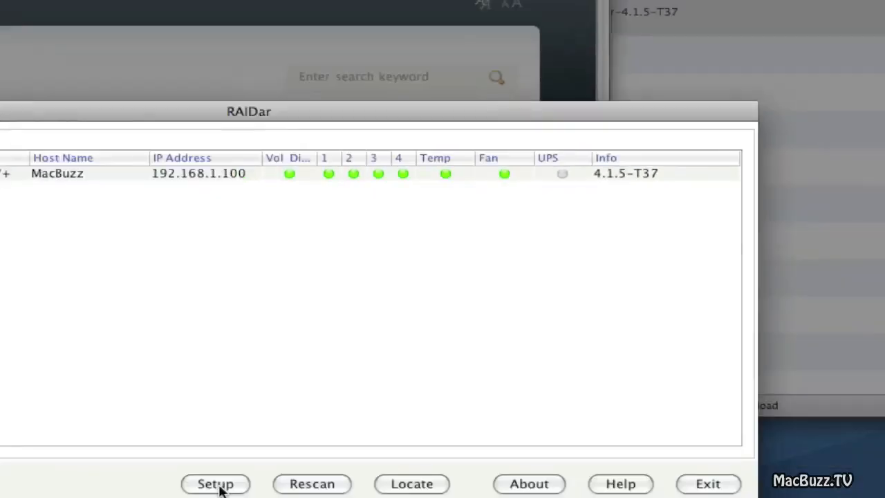
{"action": "left_click", "coordinate": [219, 485]}
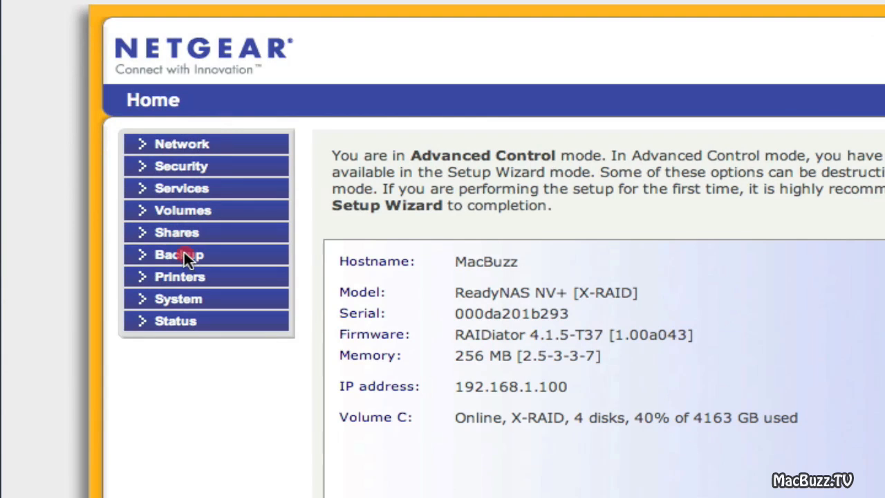
{"action": "left_click", "coordinate": [186, 256]}
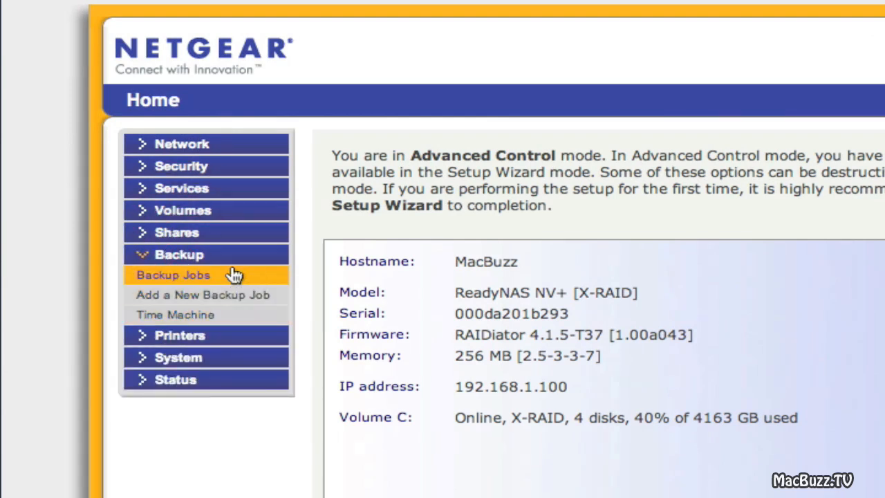
{"action": "left_click", "coordinate": [200, 316]}
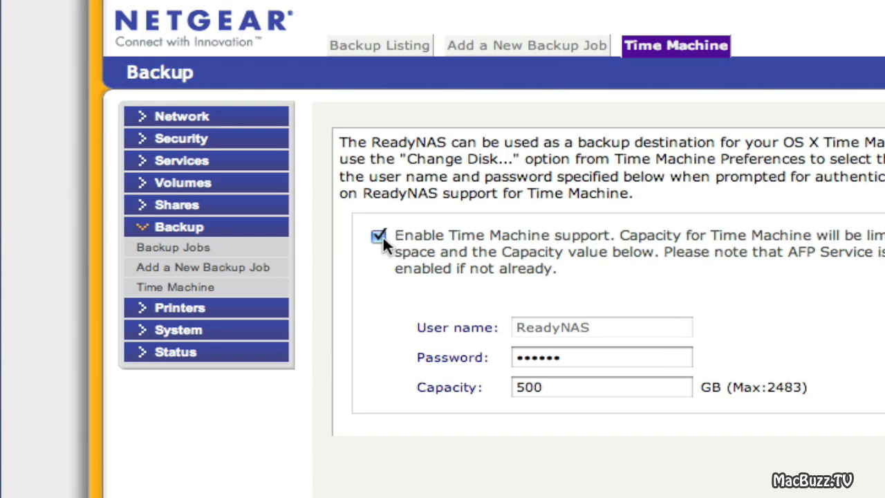
Replace the password for the ReadyNAS Time Machine user, and apply the backup settings
{"action": "left_click_drag", "start_coordinate": [575, 355], "coordinate": [451, 356]}
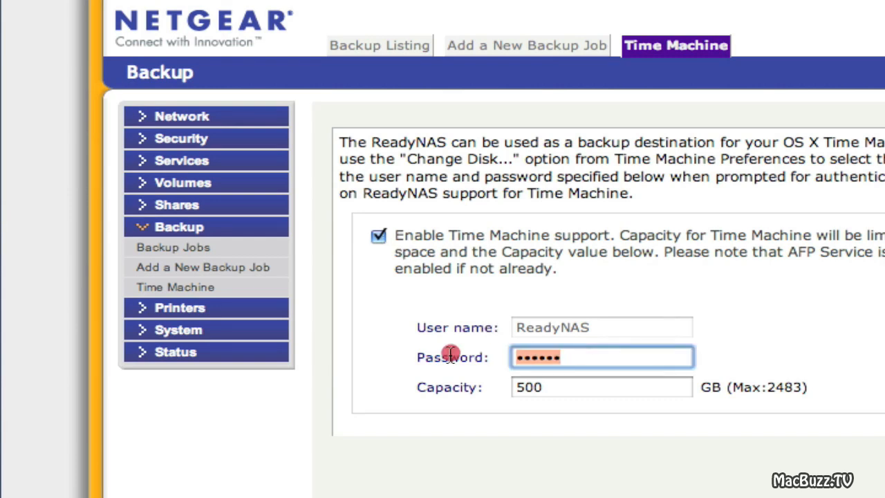
{"action": "key", "text": "BackSpace"}
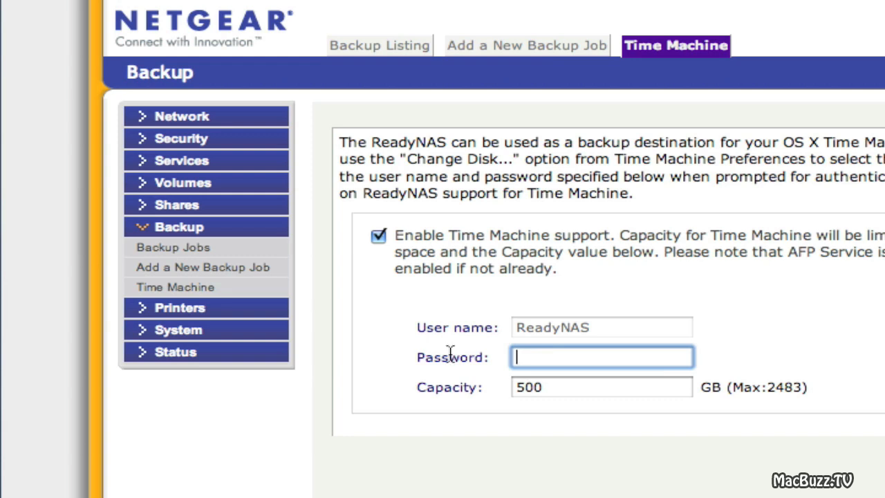
{"action": "type", "text": "•••••••"}
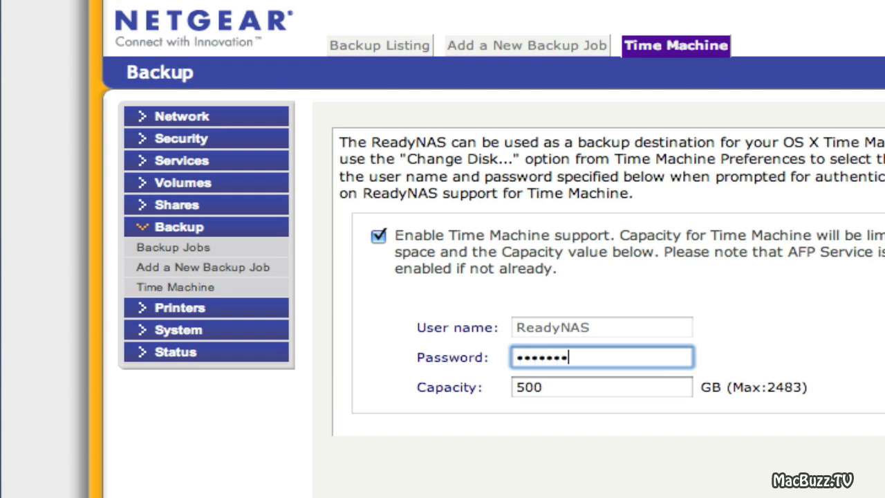
{"action": "type", "text": "••"}
{"action": "left_click", "coordinate": [646, 387]}
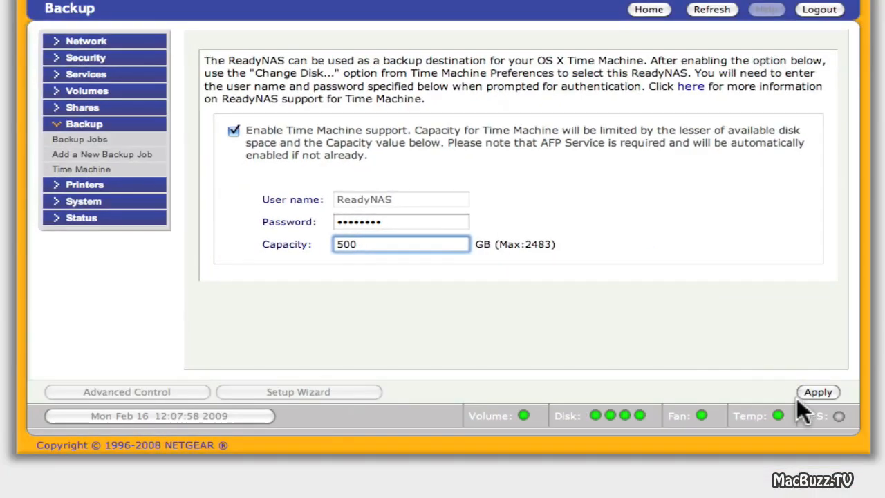
{"action": "left_click", "coordinate": [813, 393]}
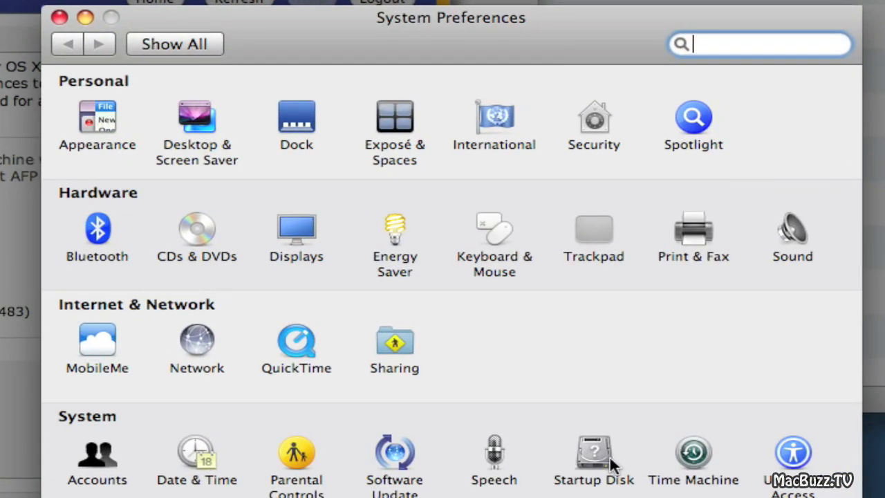
Select the ReadyNAS (MacBuzz) volume as the Time Machine backup disk in the Mac's system settings
{"action": "left_click", "coordinate": [689, 462]}
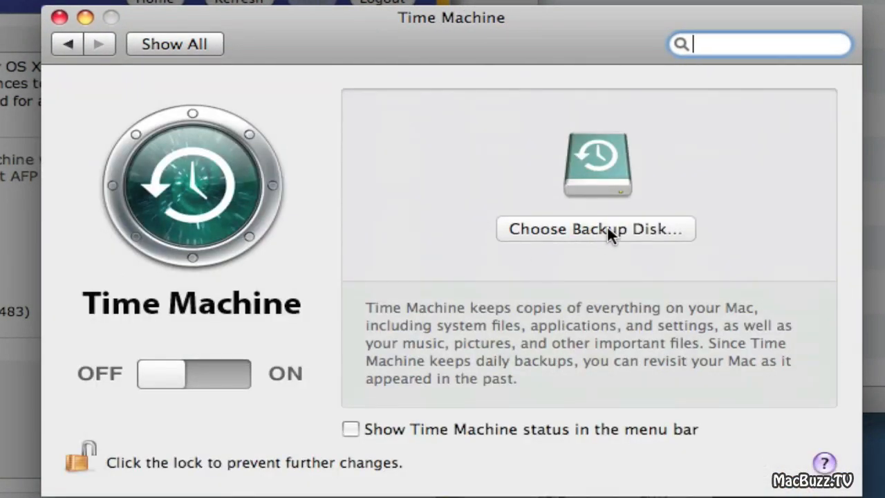
{"action": "left_click", "coordinate": [607, 228]}
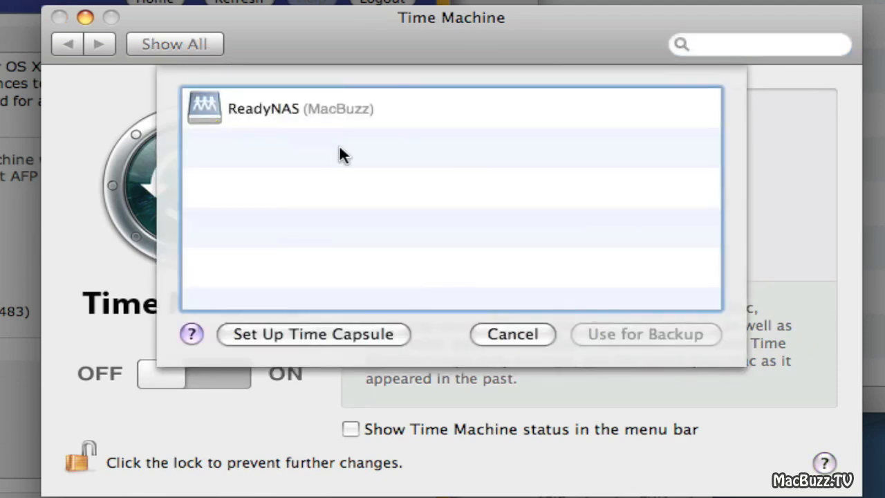
{"action": "left_click", "coordinate": [399, 118]}
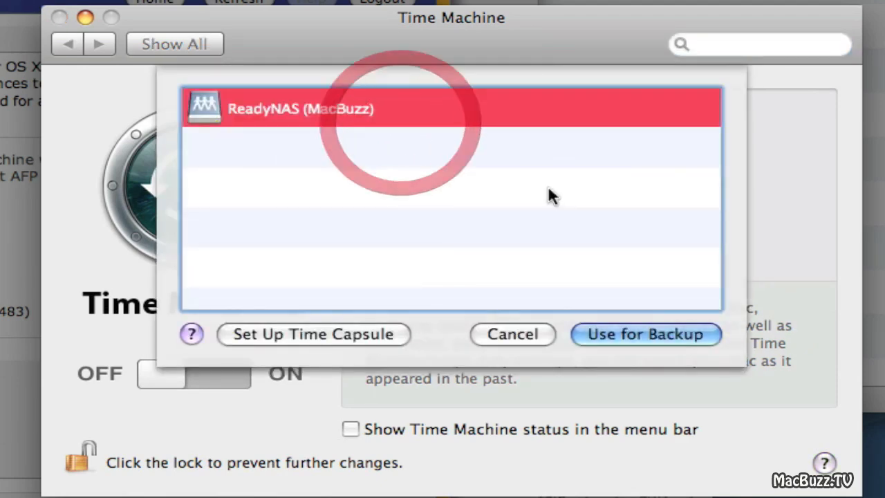
{"action": "left_click", "coordinate": [633, 333]}
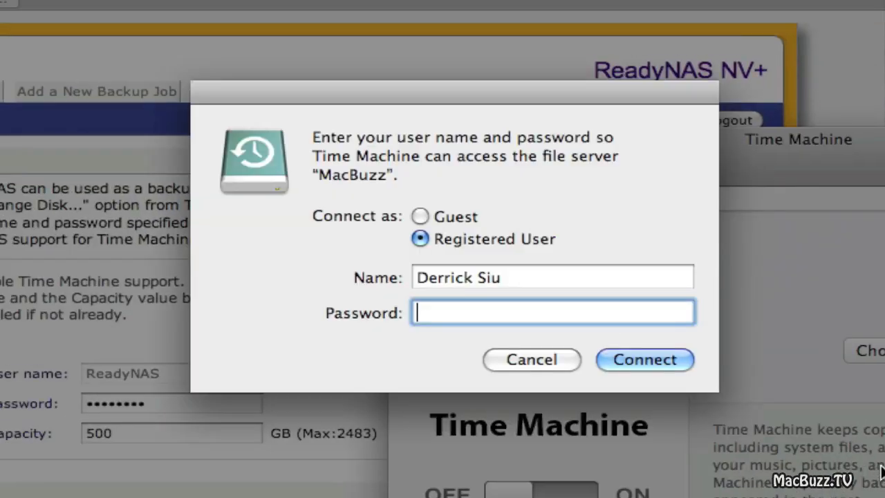
Replace the registered user's name in the file server login with ReadyNas
{"action": "left_click_drag", "start_coordinate": [517, 280], "coordinate": [383, 278]}
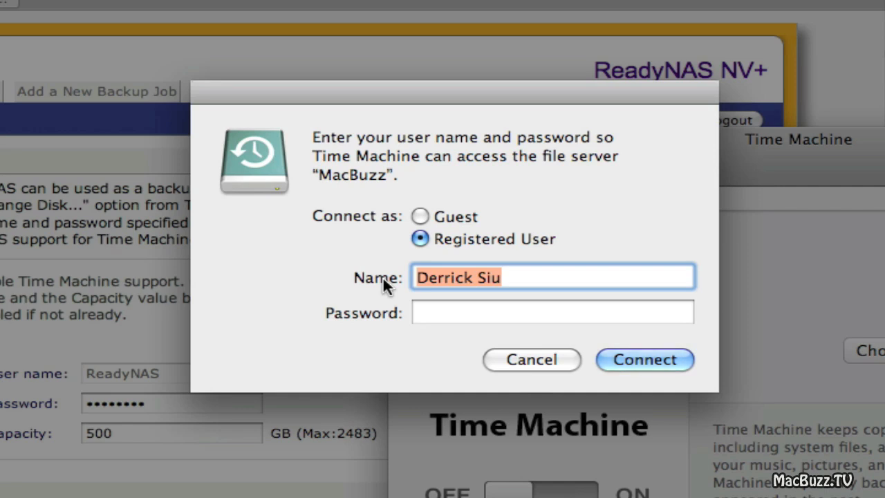
{"action": "key", "text": "BackSpace"}
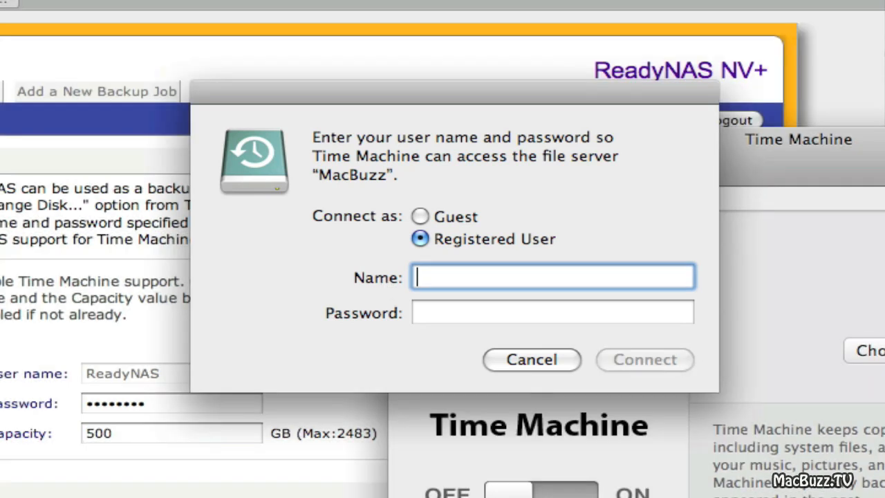
{"action": "type", "text": "REad"}
{"action": "type", "text": "e"}
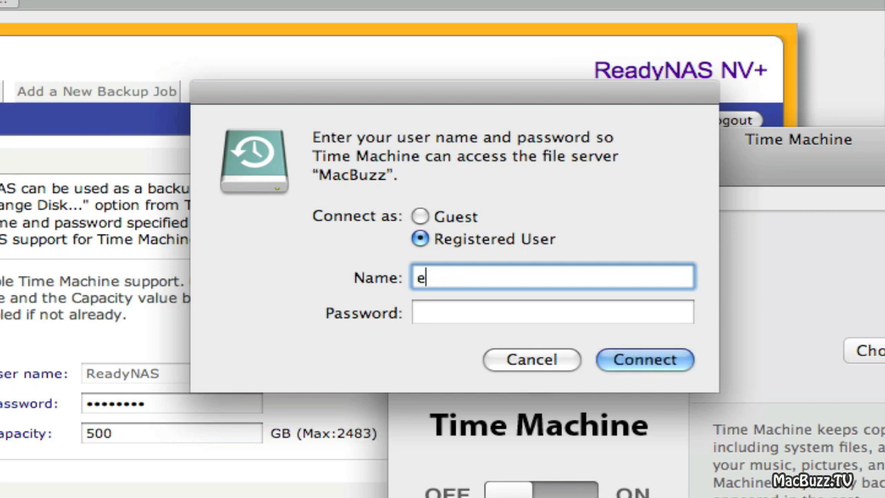
{"action": "key", "text": "BackSpace"}
{"action": "type", "text": "REad"}
{"action": "key", "text": "BackSpace"}
{"action": "key", "text": "BackSpace"}
{"action": "key", "text": "BackSpace"}
{"action": "type", "text": "eady"}
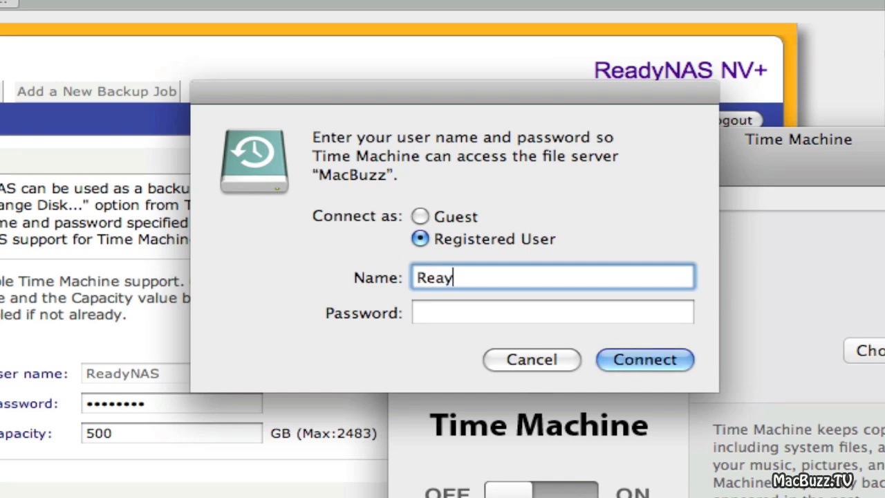
{"action": "key", "text": "BackSpace"}
{"action": "type", "text": "dyNas"}
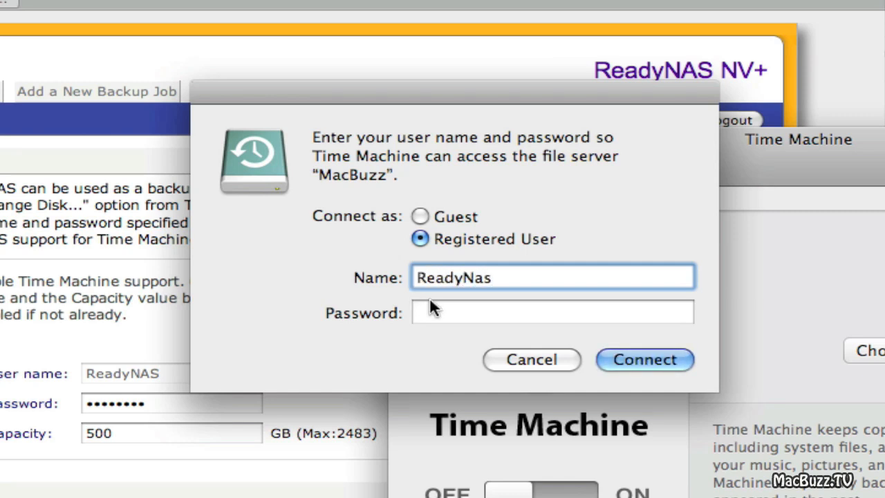
Enter the Time Machine account password for the MacBuzz file server, and connect to it
{"action": "left_click", "coordinate": [446, 313]}
{"action": "type", "text": "passw"}
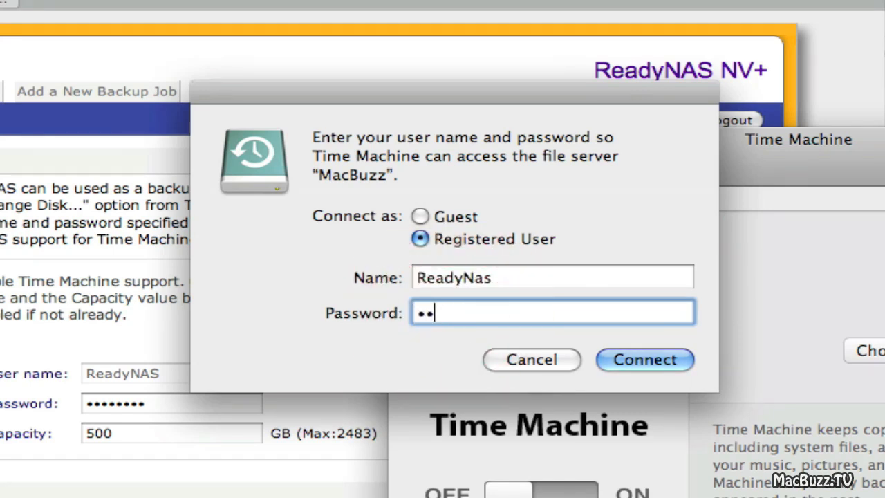
{"action": "type", "text": "ord"}
{"action": "left_click", "coordinate": [646, 353]}
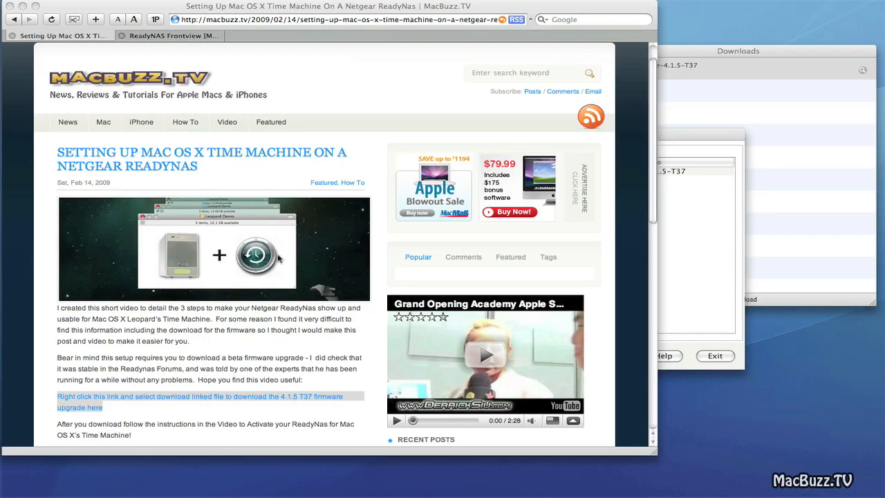
{"action": "scroll", "coordinate": [276, 260], "scroll_direction": "down", "scroll_amount": 10}
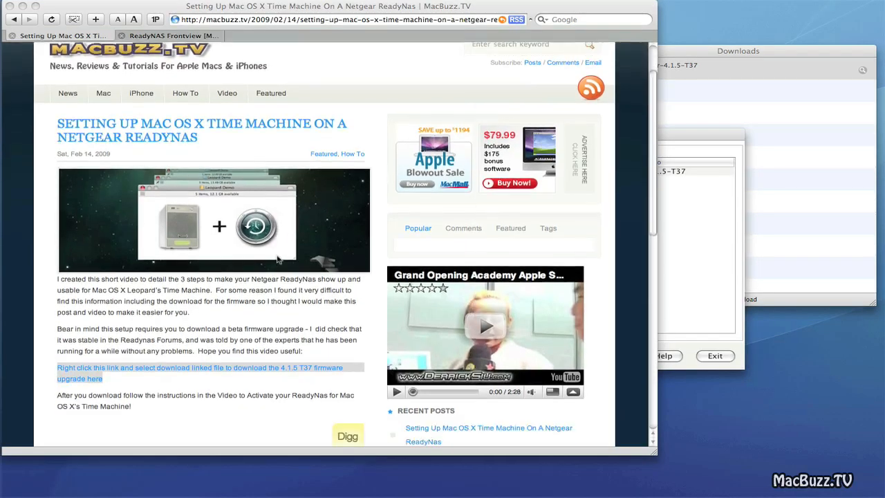
{"action": "scroll", "coordinate": [276, 259], "scroll_direction": "down", "scroll_amount": 2}
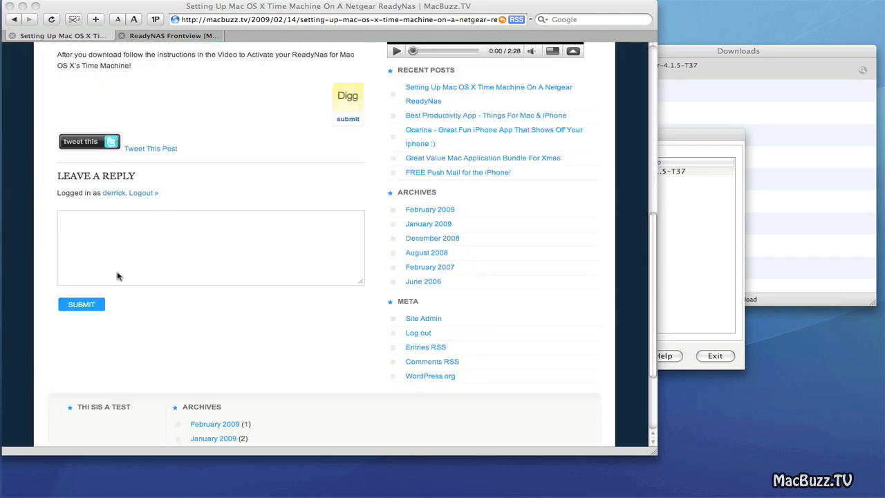